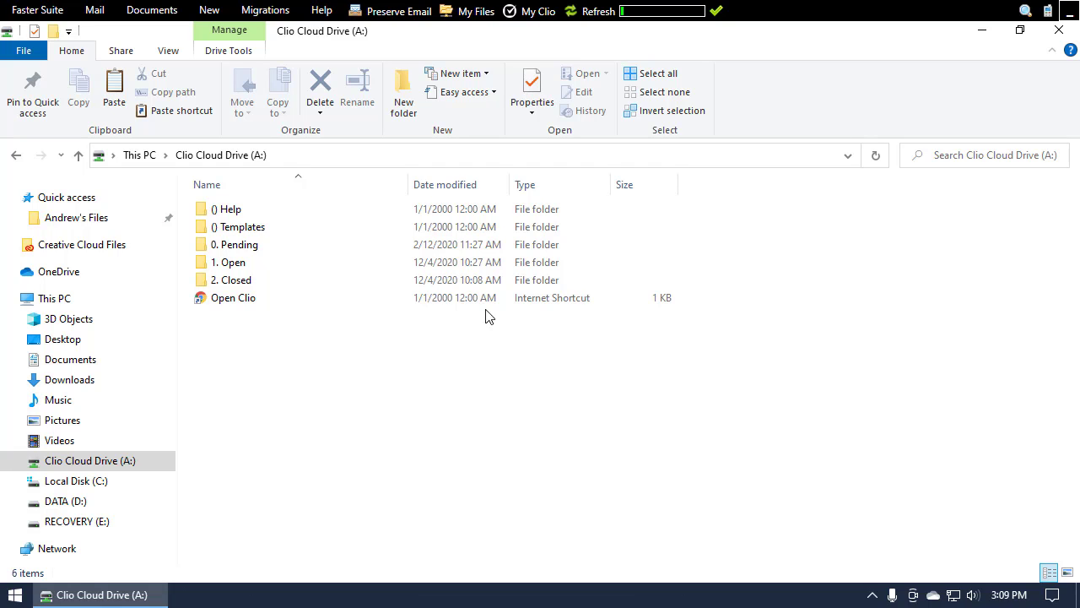
# Open the Cloud Drive matter organization settings in Faster Suite
pyautogui.click(64, 15)
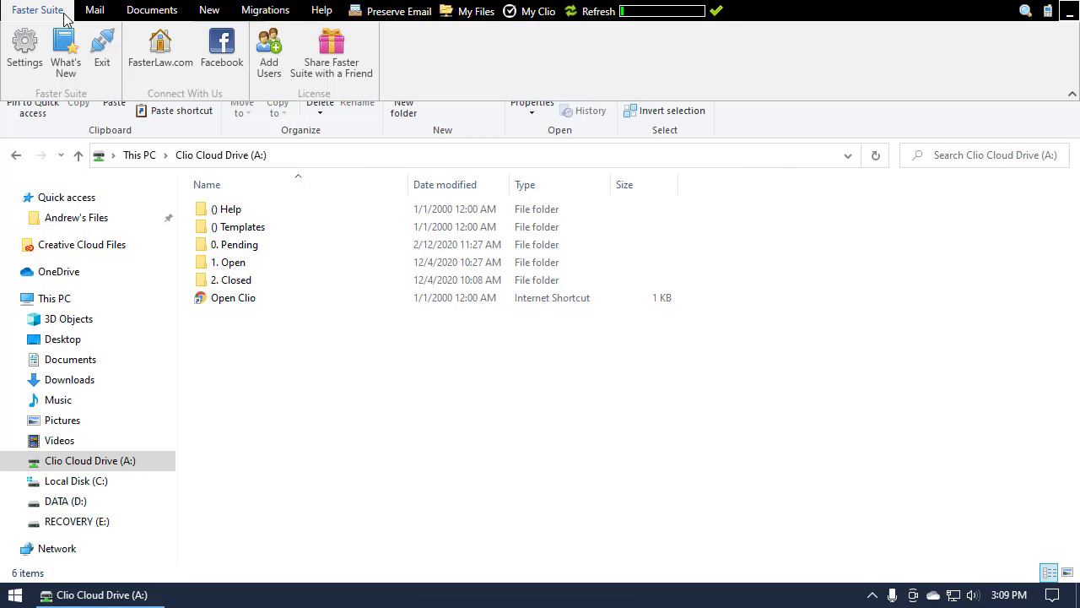
pyautogui.click(33, 49)
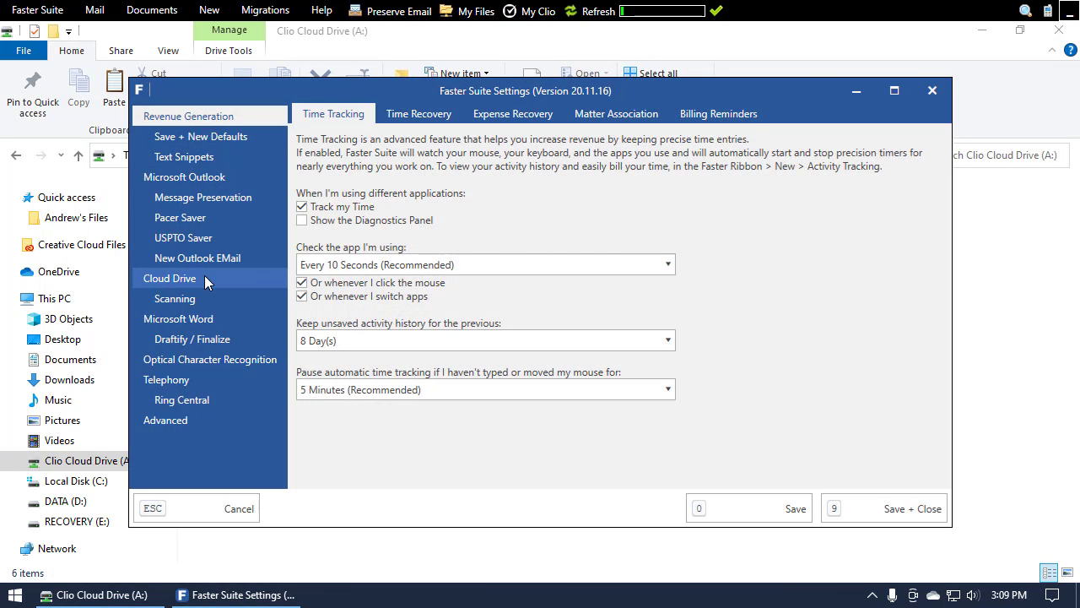
pyautogui.click(204, 277)
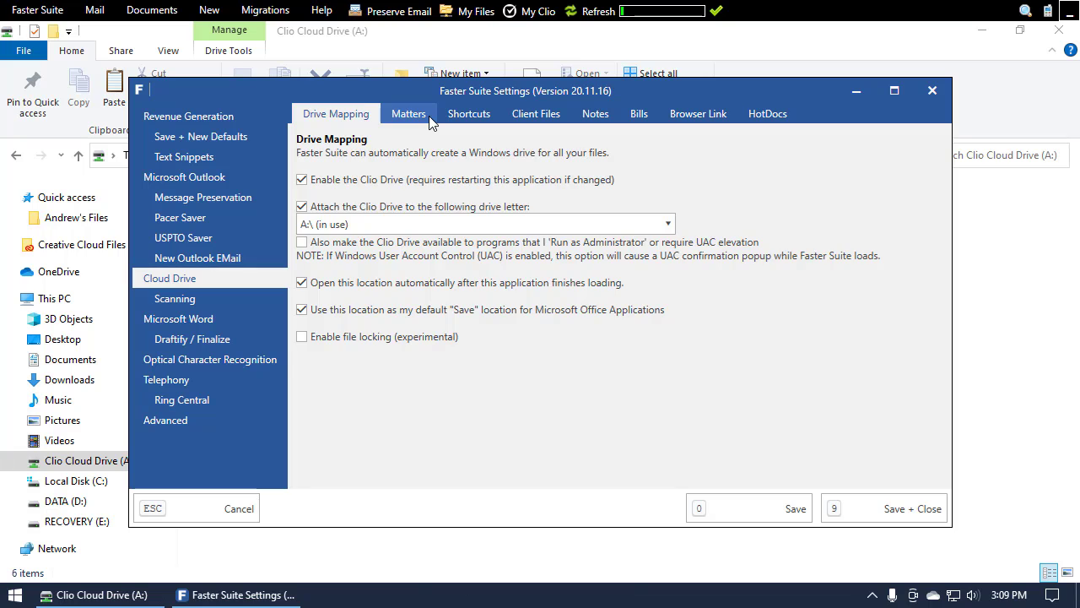
pyautogui.click(411, 114)
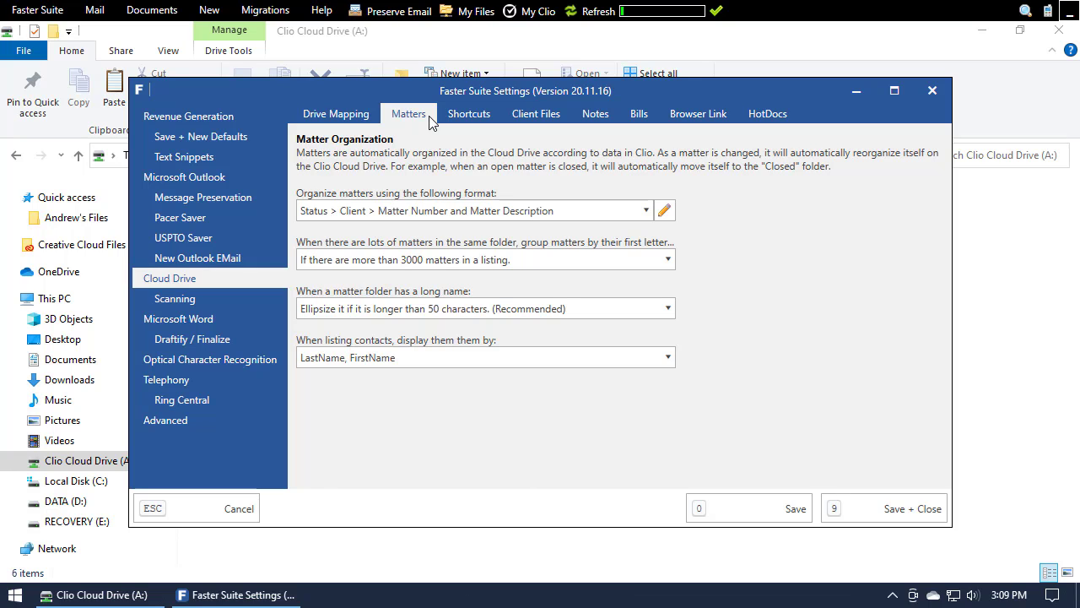
# Switch to File Explorer and browse the Clio Cloud Drive to the () Faster Lawcademy client folder within 1. Open
pyautogui.click(475, 39)
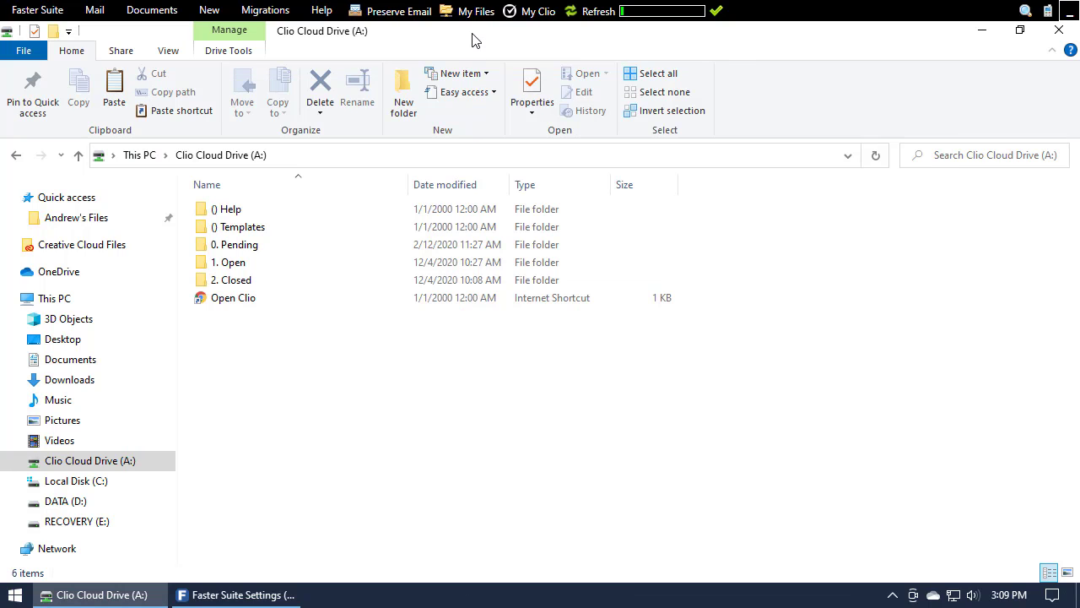
pyautogui.click(313, 261)
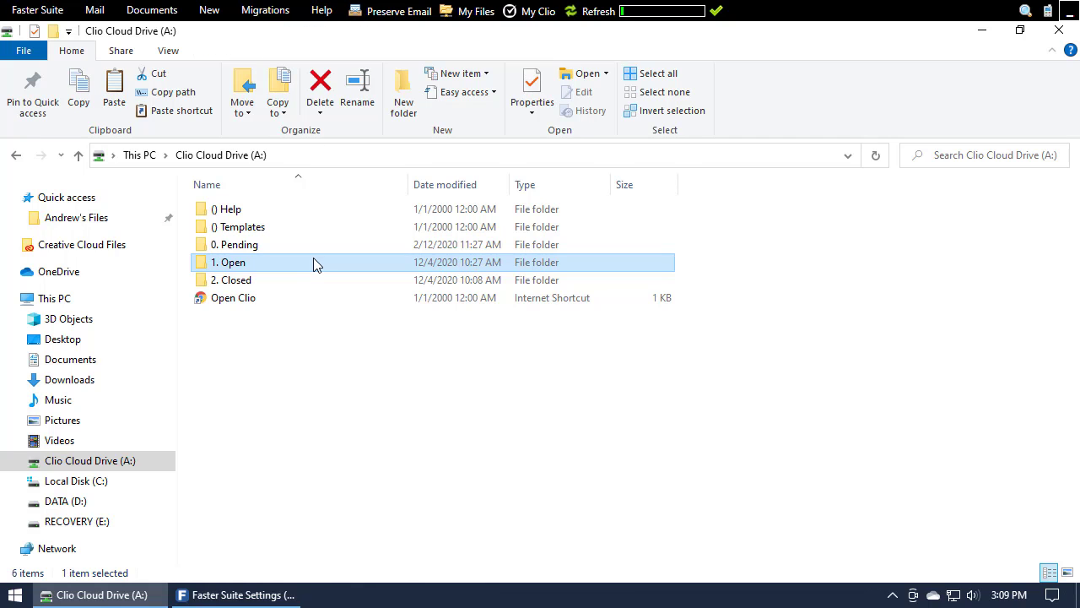
pyautogui.doubleClick(313, 262)
pyautogui.doubleClick(321, 216)
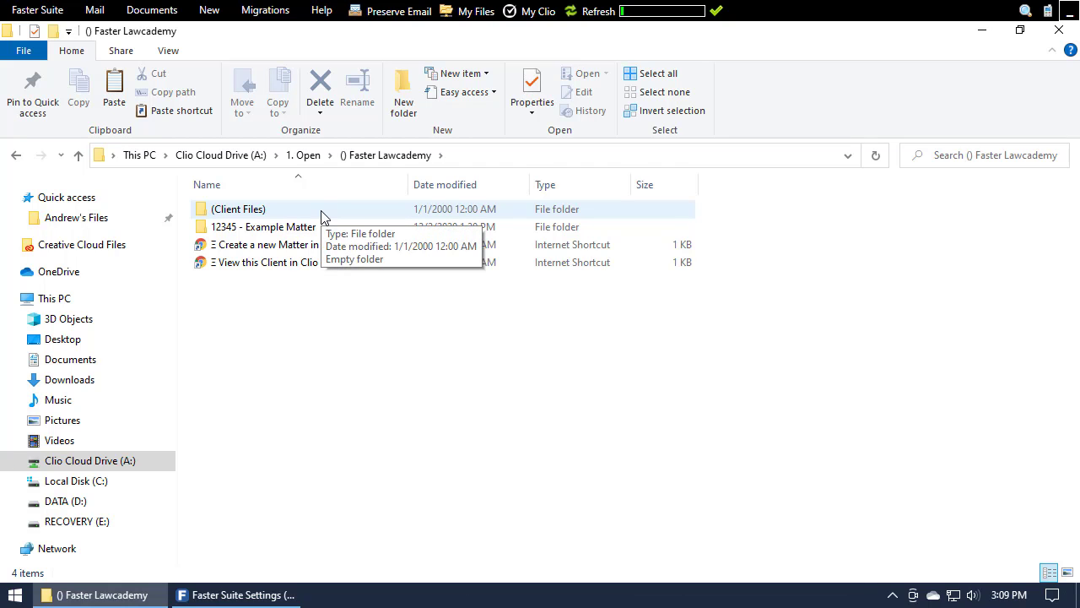
# In Faster Suite Settings, set the matter organization format to Attorney > Client - Matter Description and save it
pyautogui.click(300, 596)
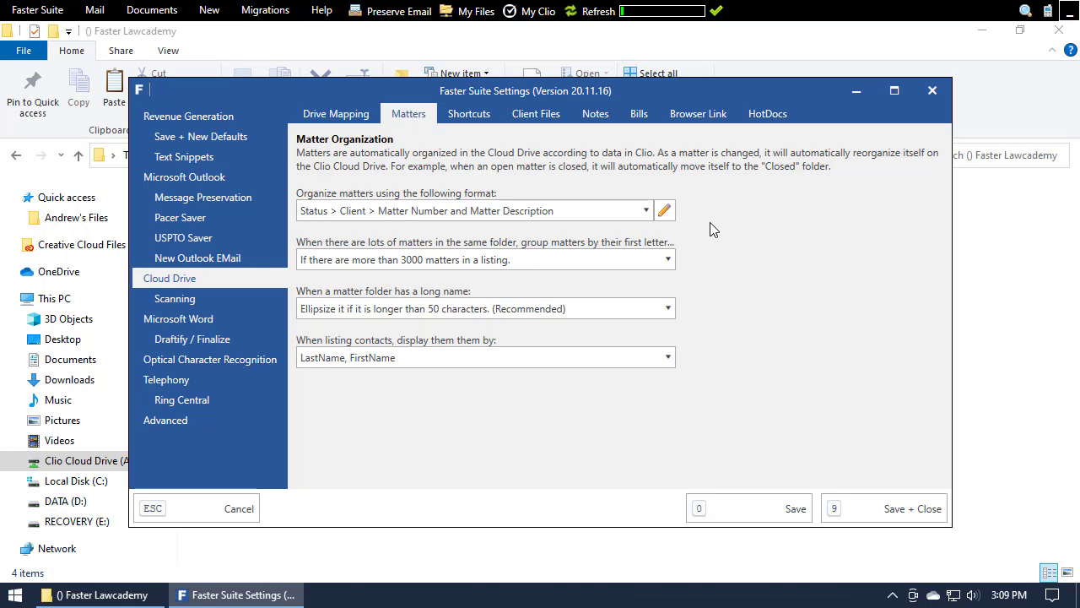
pyautogui.click(646, 211)
pyautogui.scroll(-3, 470, 324)
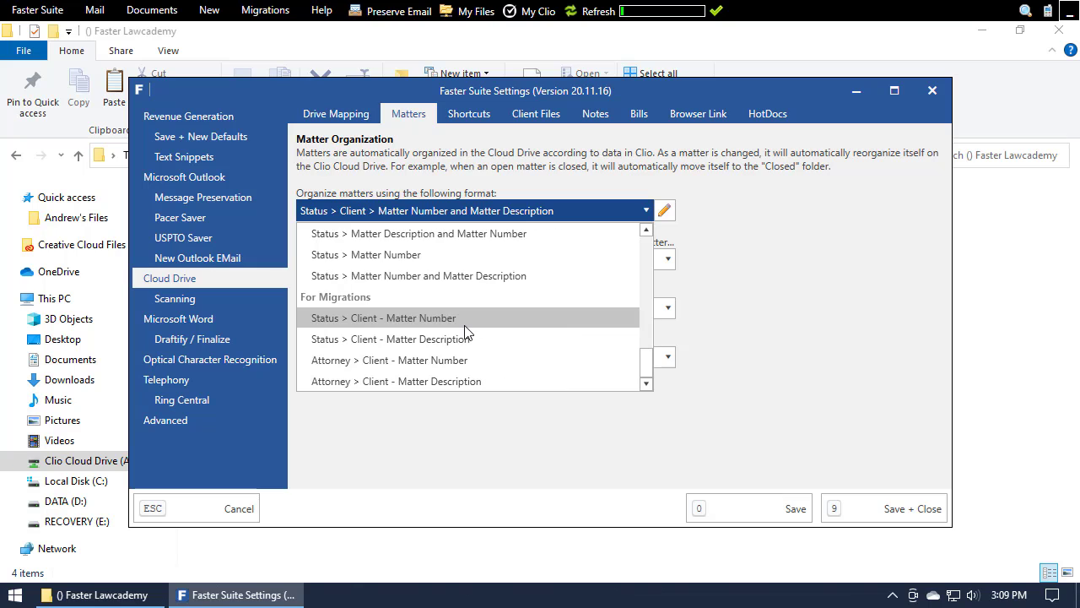
pyautogui.click(463, 382)
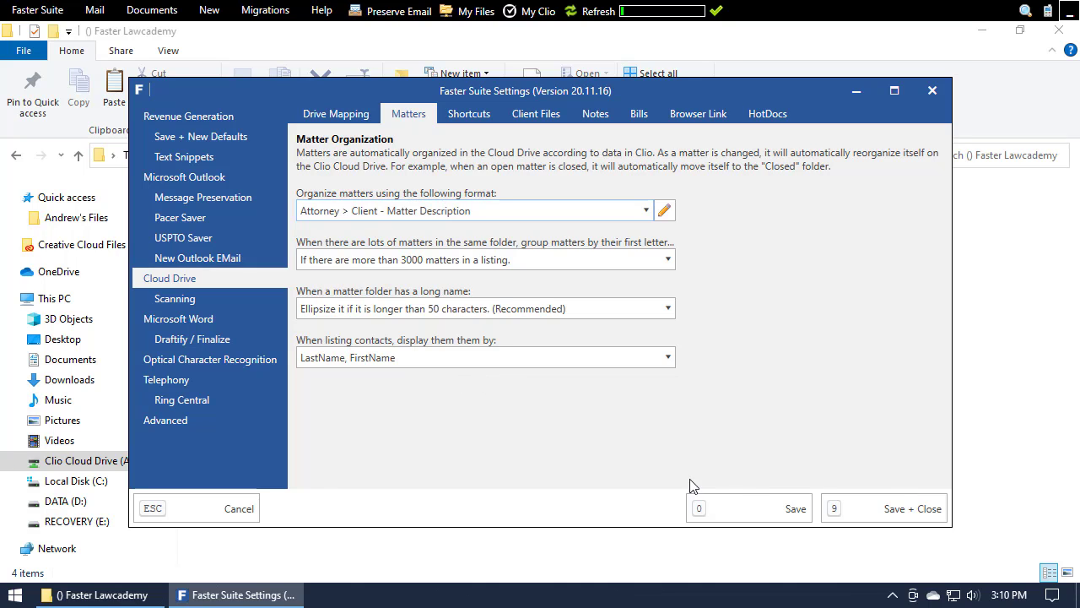
pyautogui.click(705, 506)
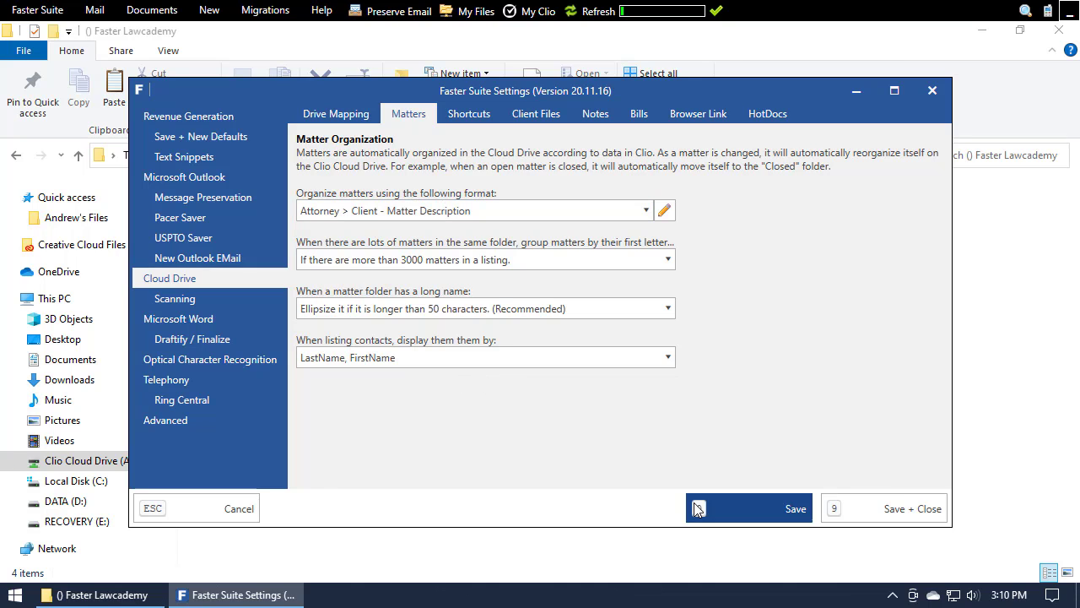
# Switch to File Explorer, return to the Clio Cloud Drive root and examine the matters in the first folder whose name begins with Attorney
pyautogui.click(636, 39)
pyautogui.click(242, 157)
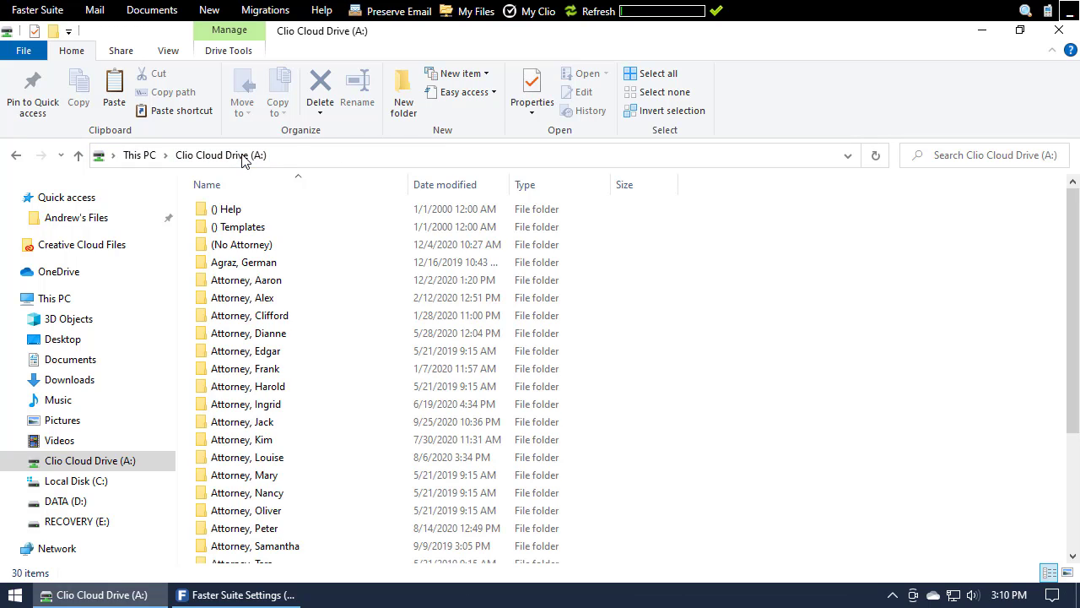
pyautogui.doubleClick(274, 280)
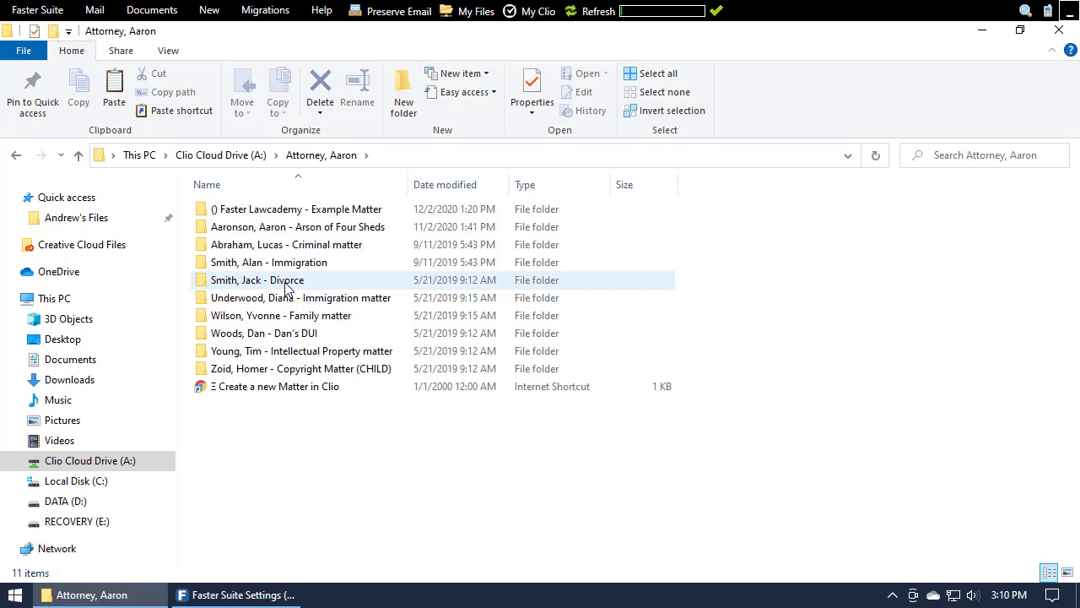
# Back in Faster Suite Settings, switch the matter organization format to custom editing and clear the existing format
pyautogui.click(282, 595)
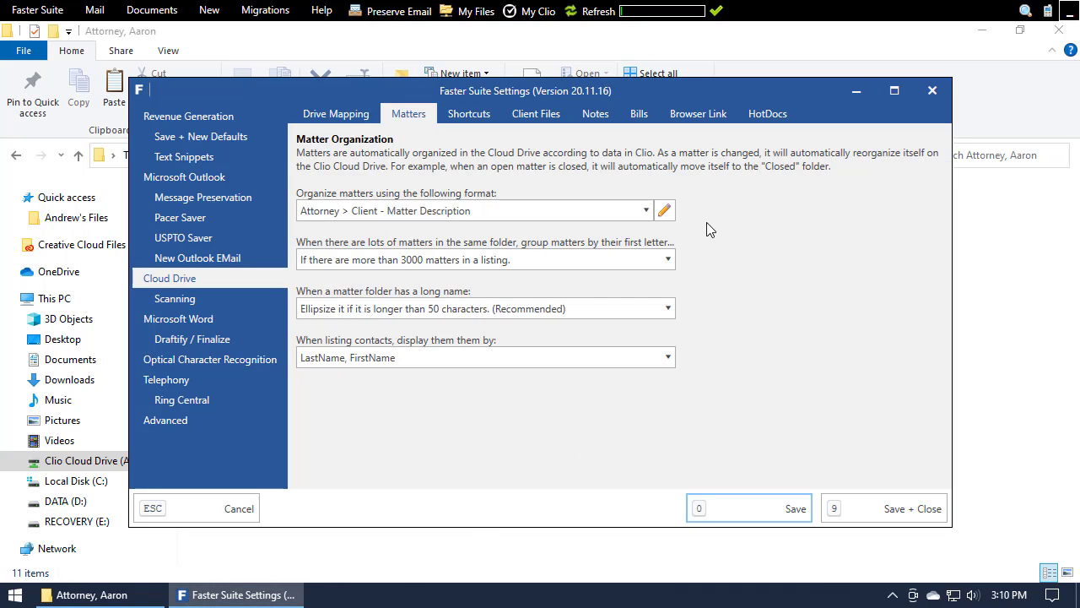
pyautogui.click(665, 210)
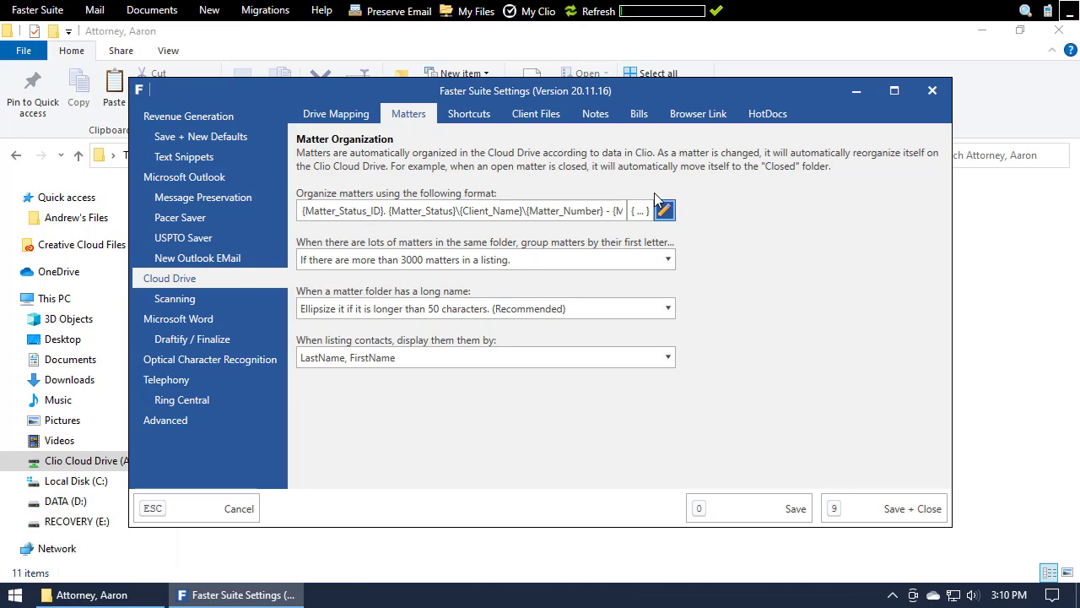
pyautogui.click(641, 211)
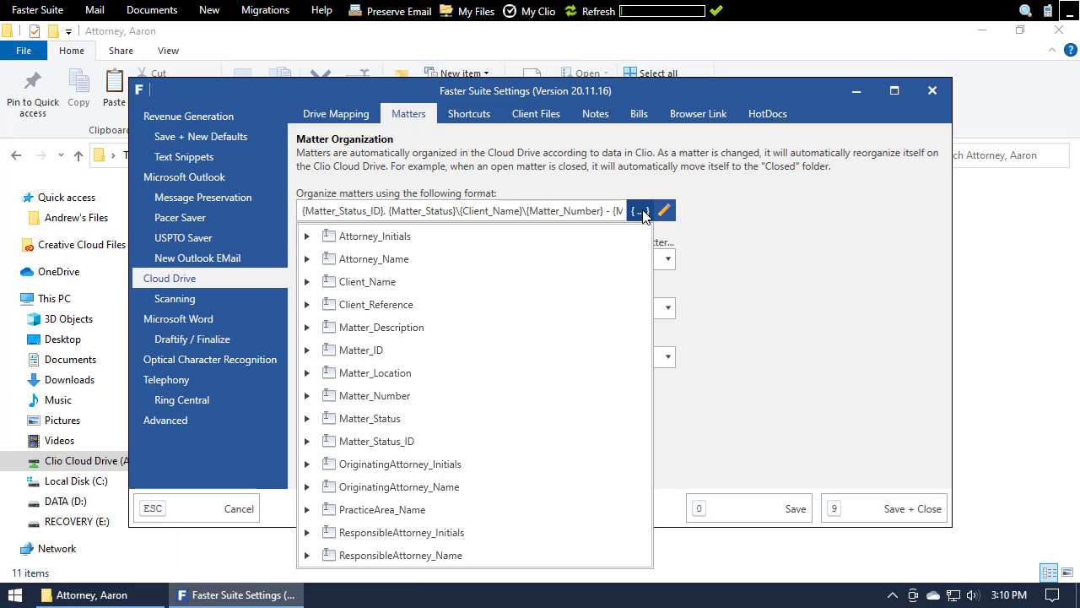
pyautogui.click(612, 211)
pyautogui.hotkey('ctrl', 'a')
pyautogui.press('BackSpace')
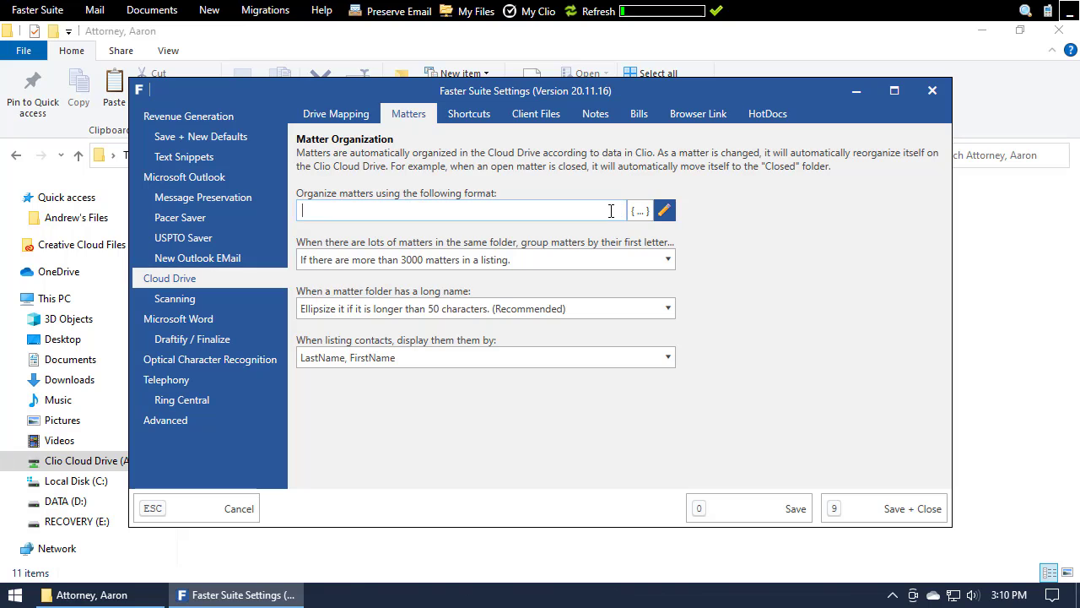
# Build the custom matter format {Attorney_Initials}\{Client_Name}\{Matter_Number}\{Matter_Description} without a trailing backslash
pyautogui.click(638, 211)
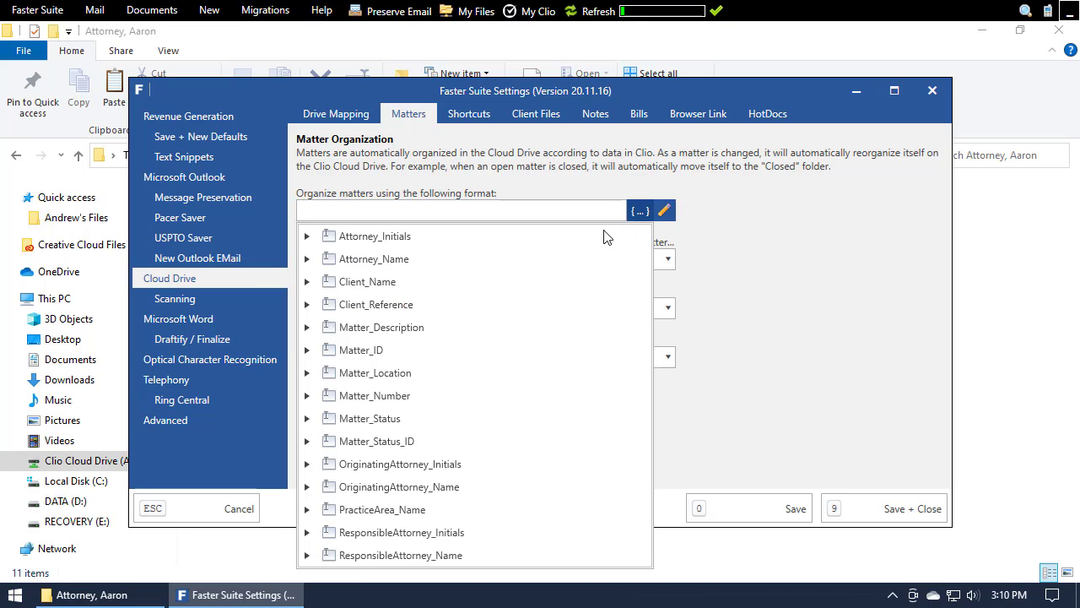
pyautogui.click(440, 238)
pyautogui.click(383, 281)
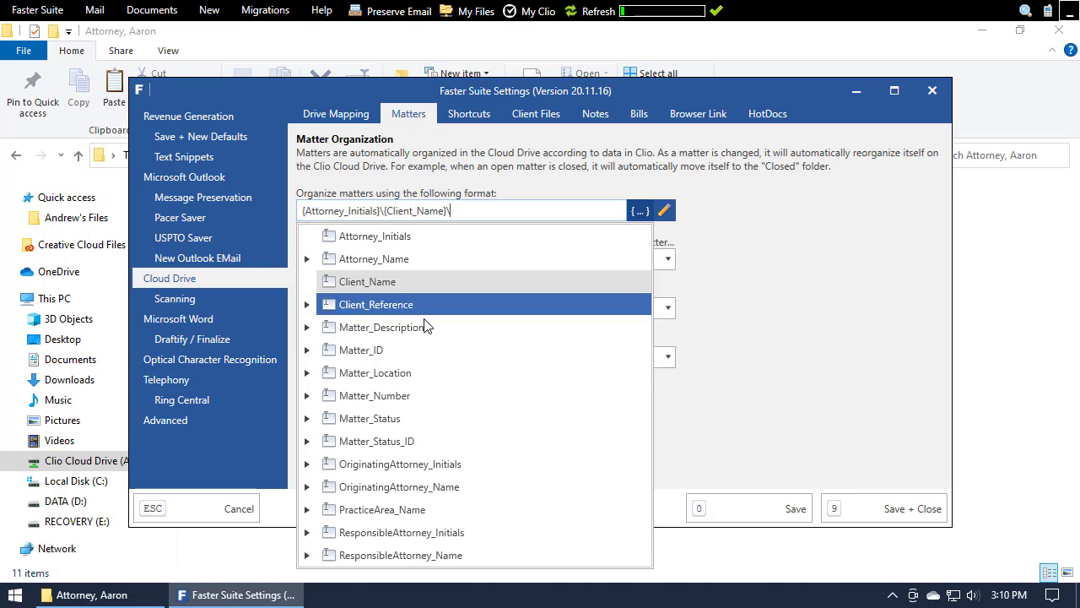
pyautogui.click(414, 396)
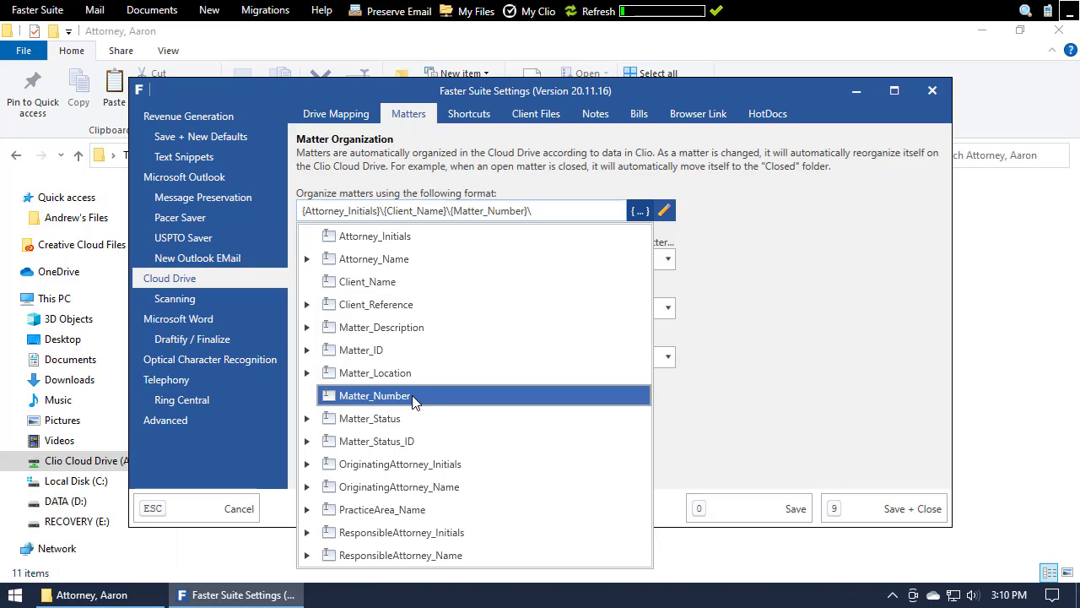
pyautogui.click(426, 334)
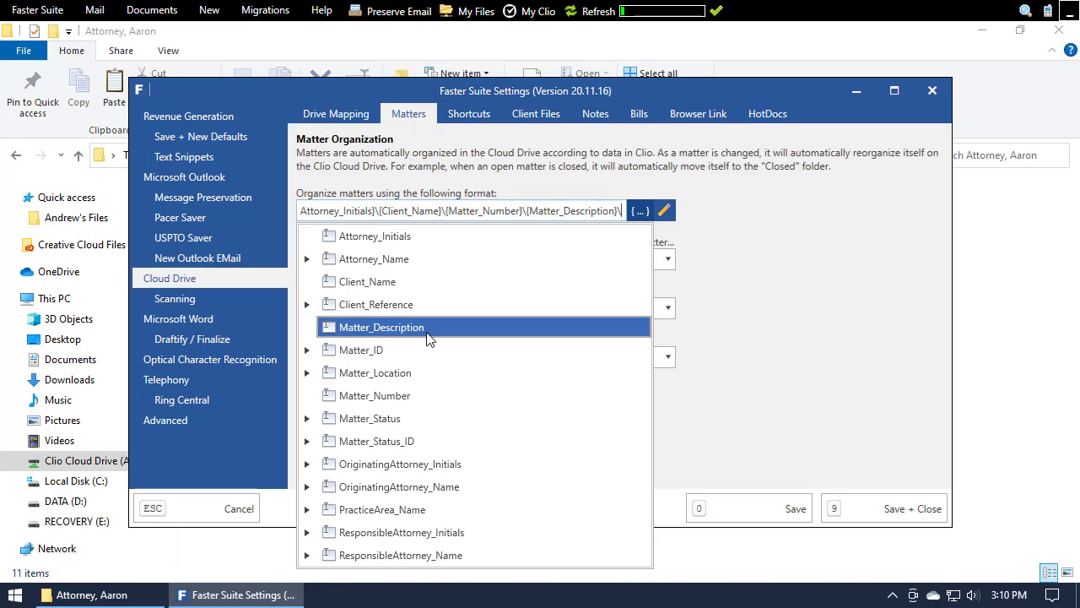
pyautogui.press('BackSpace')
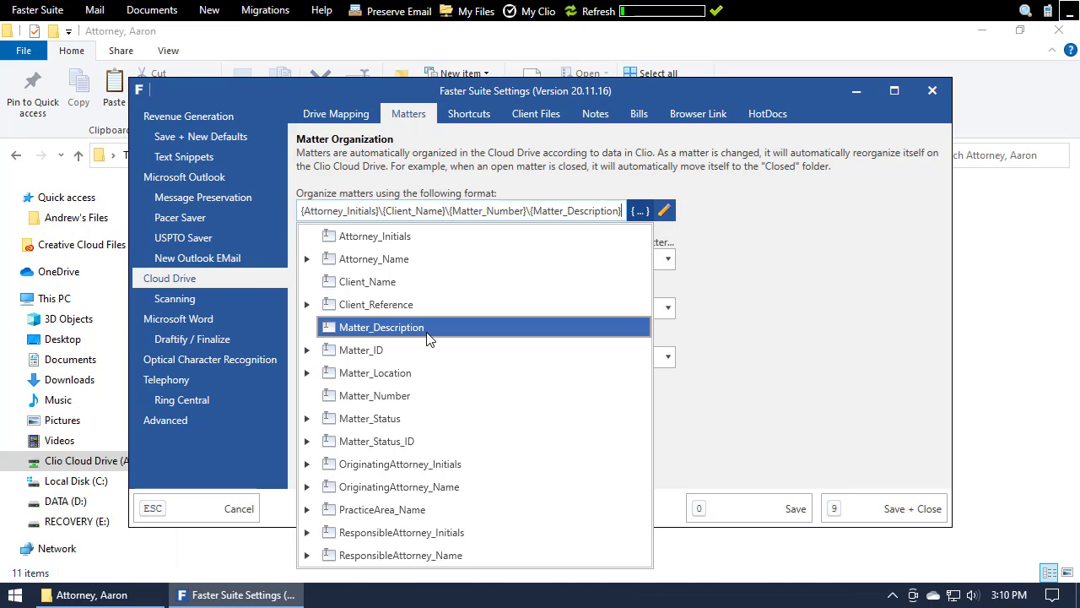
# Replace the backslash between {Matter_Number} and {Matter_Description} with " - " and save the settings
pyautogui.click(637, 217)
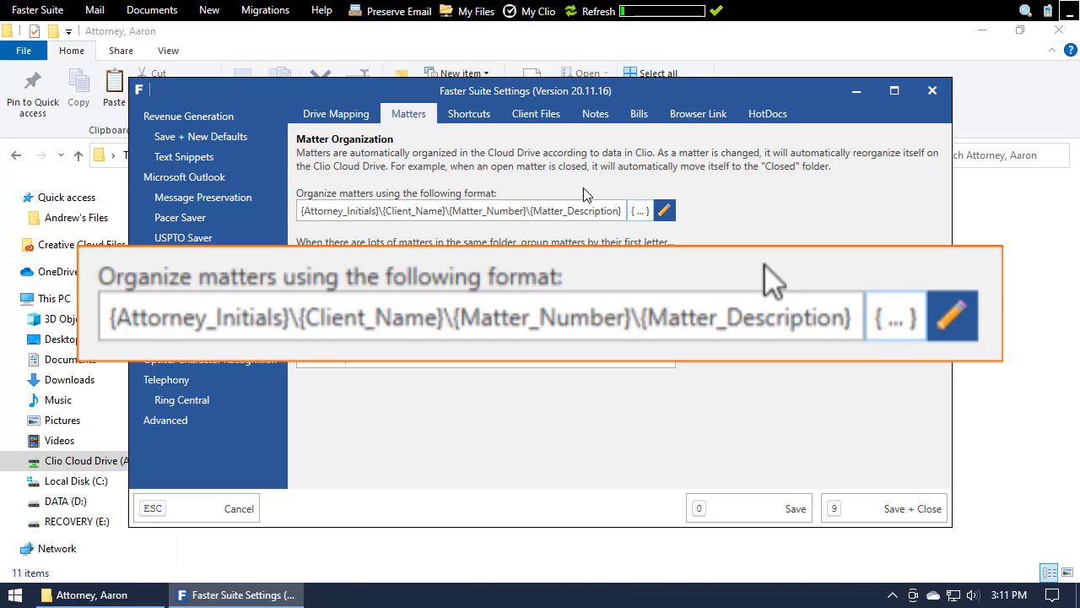
pyautogui.click(530, 211)
pyautogui.press('BackSpace')
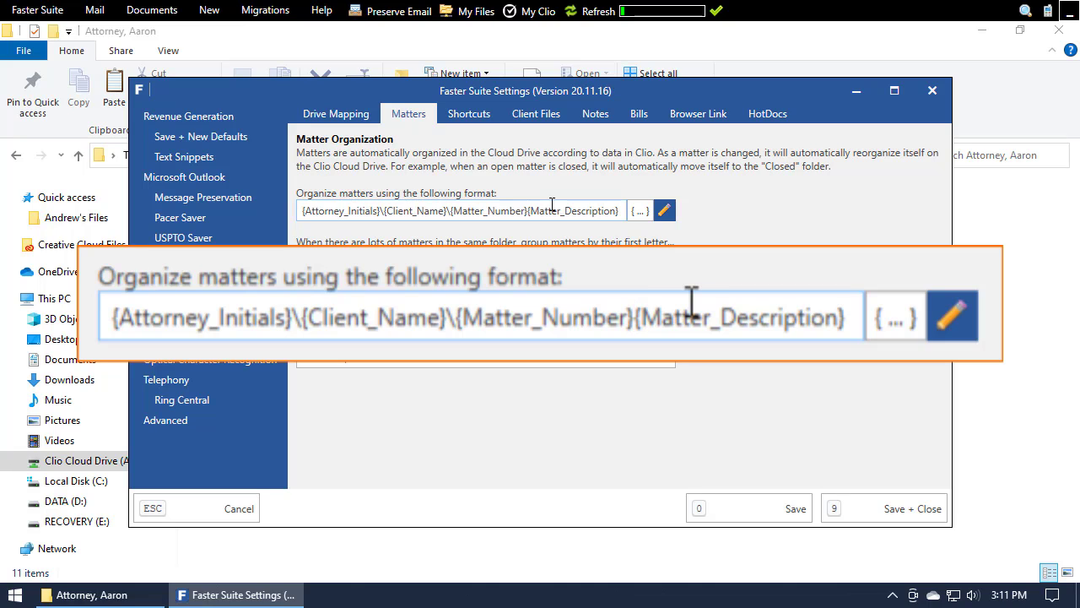
pyautogui.write('-')
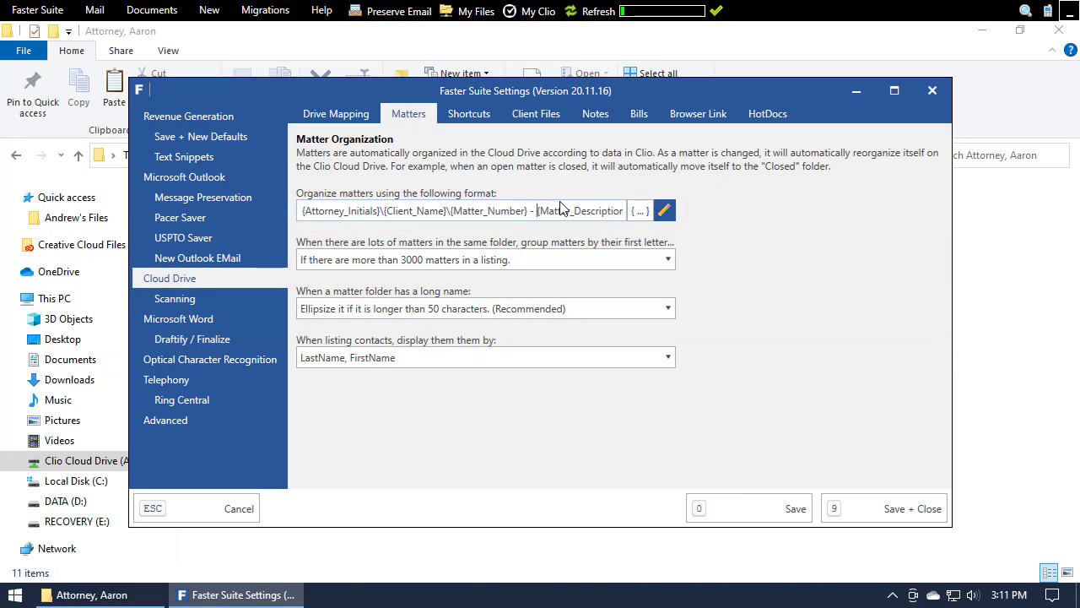
pyautogui.click(712, 499)
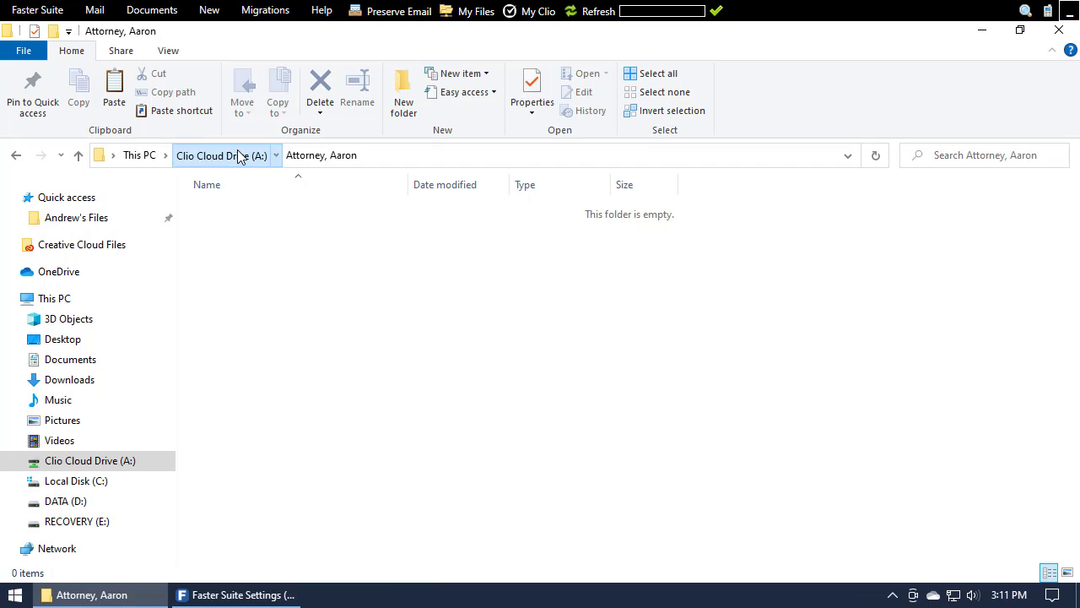
# Return to the Clio Cloud Drive root in File Explorer and browse to the () Faster Lawcademy folder within AA
pyautogui.click(239, 157)
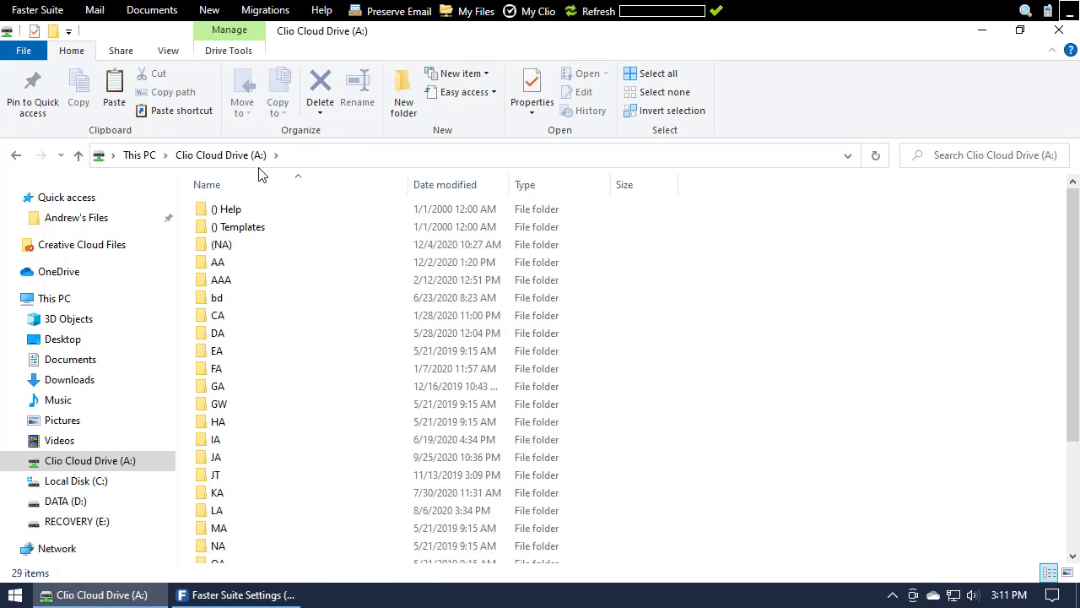
pyautogui.doubleClick(244, 263)
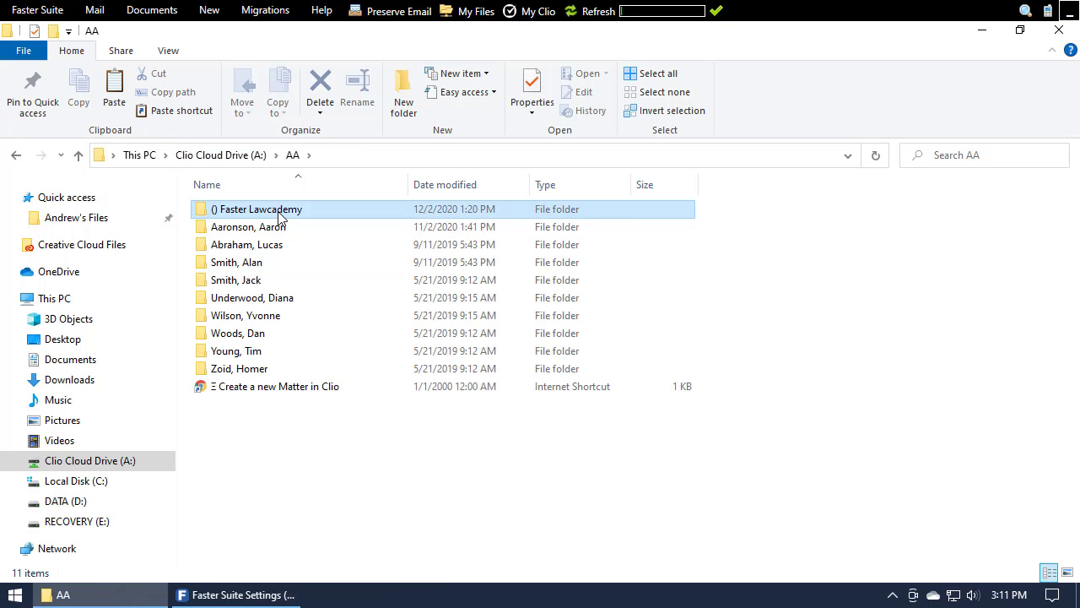
pyautogui.doubleClick(277, 211)
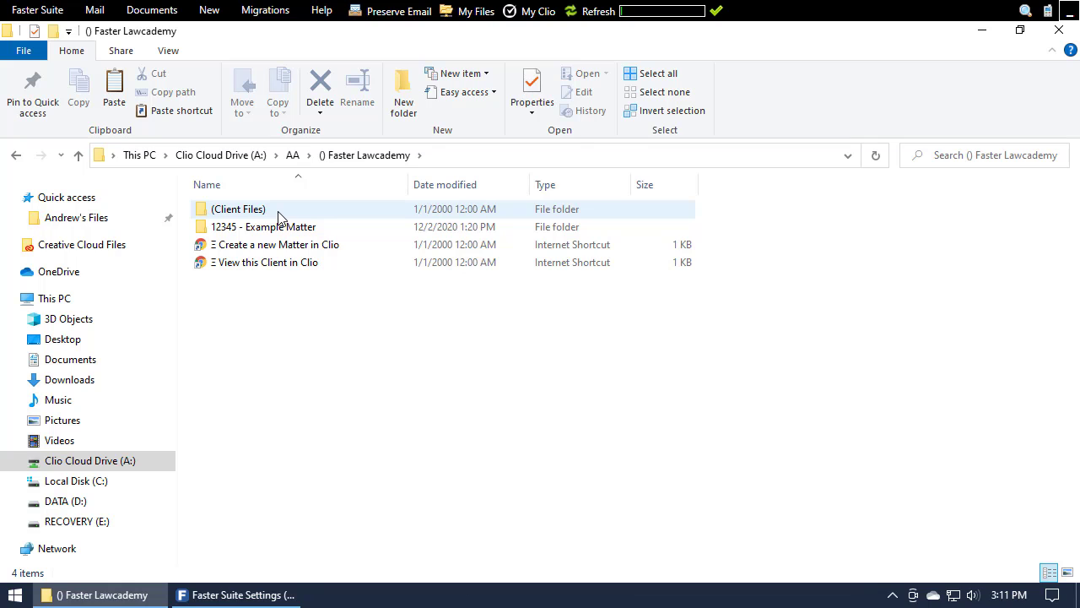
# In Faster Suite Settings, set the matter format to Client - Matter Description and group matters by first letter above 1000 matters in a listing
pyautogui.click(270, 594)
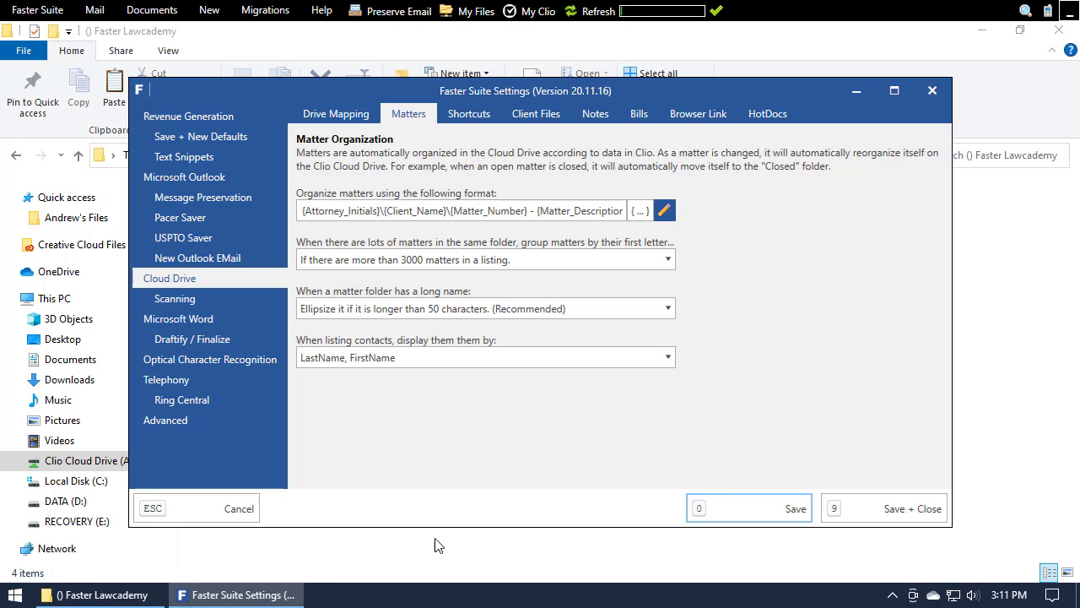
pyautogui.click(666, 212)
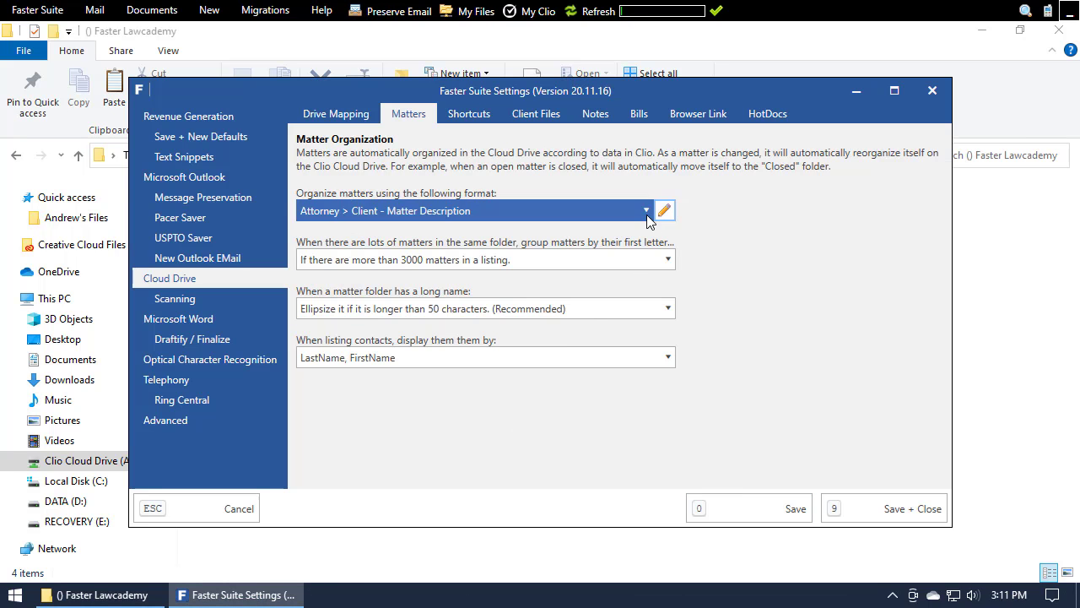
pyautogui.click(647, 216)
pyautogui.scroll(6, 507, 275)
pyautogui.scroll(3, 485, 289)
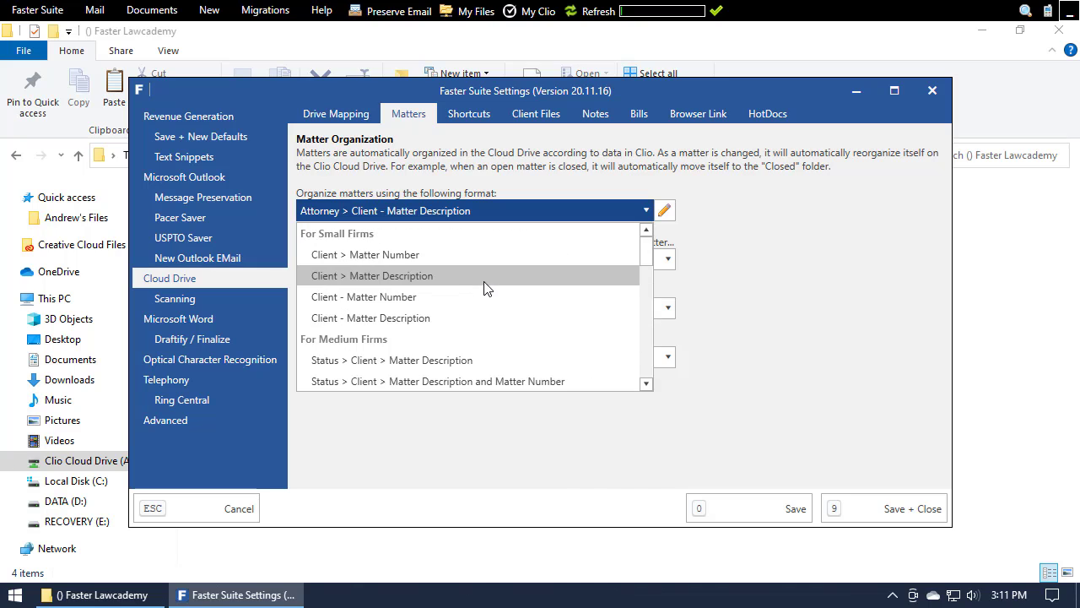
pyautogui.click(459, 319)
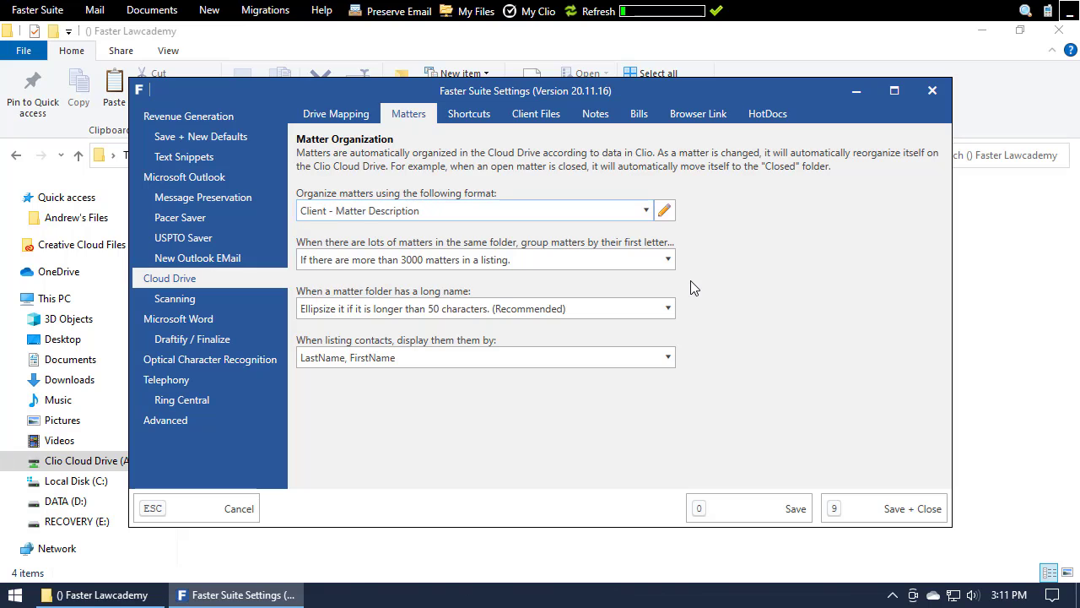
pyautogui.click(668, 260)
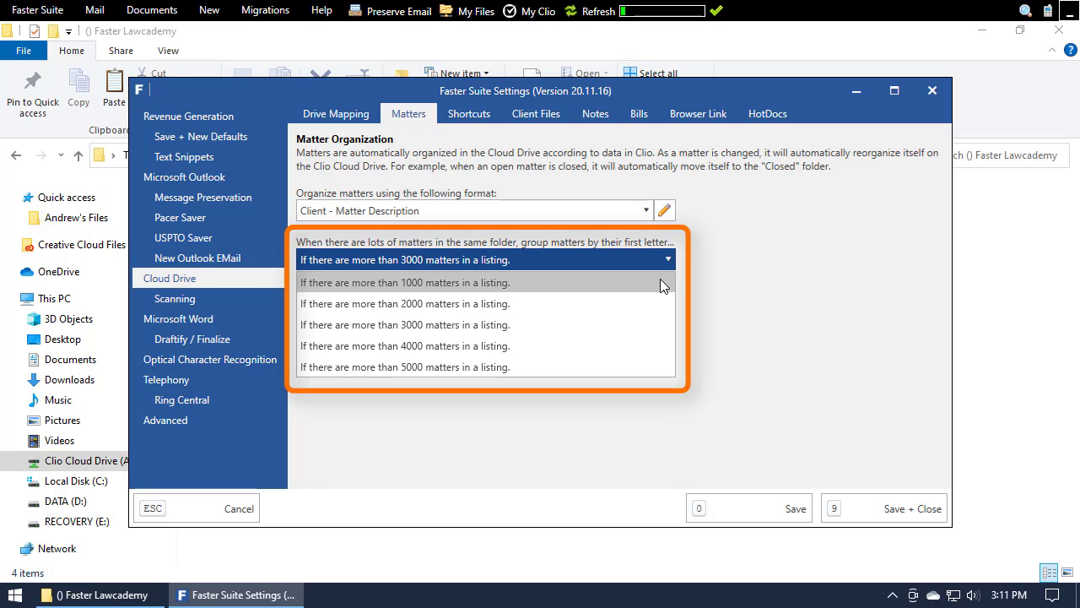
pyautogui.click(660, 283)
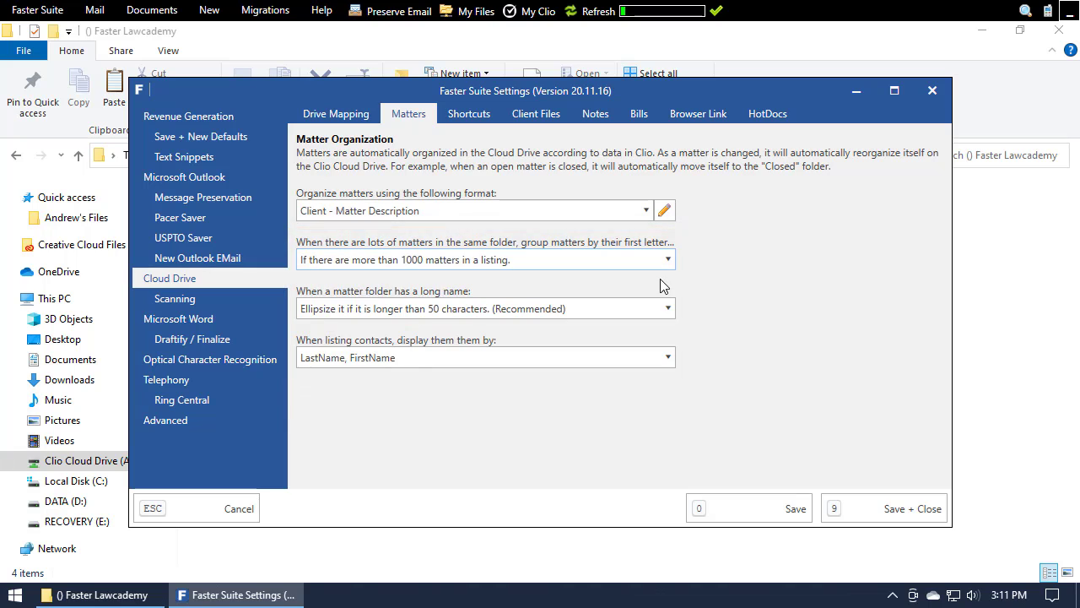
# Save the matter organization settings and open the A folder of the Clio Cloud Drive in File Explorer
pyautogui.click(794, 508)
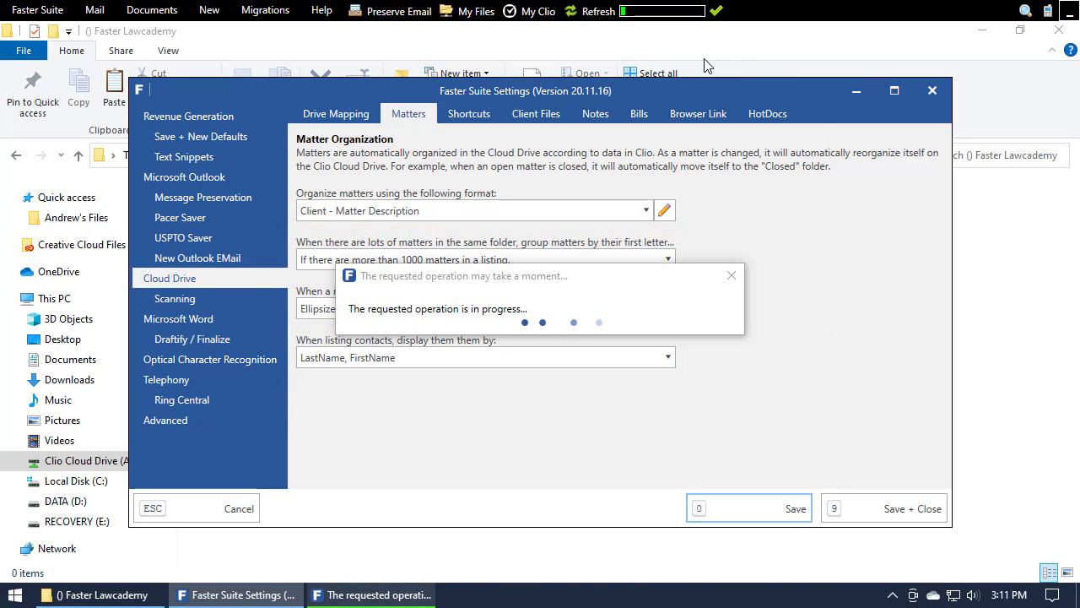
pyautogui.click(658, 39)
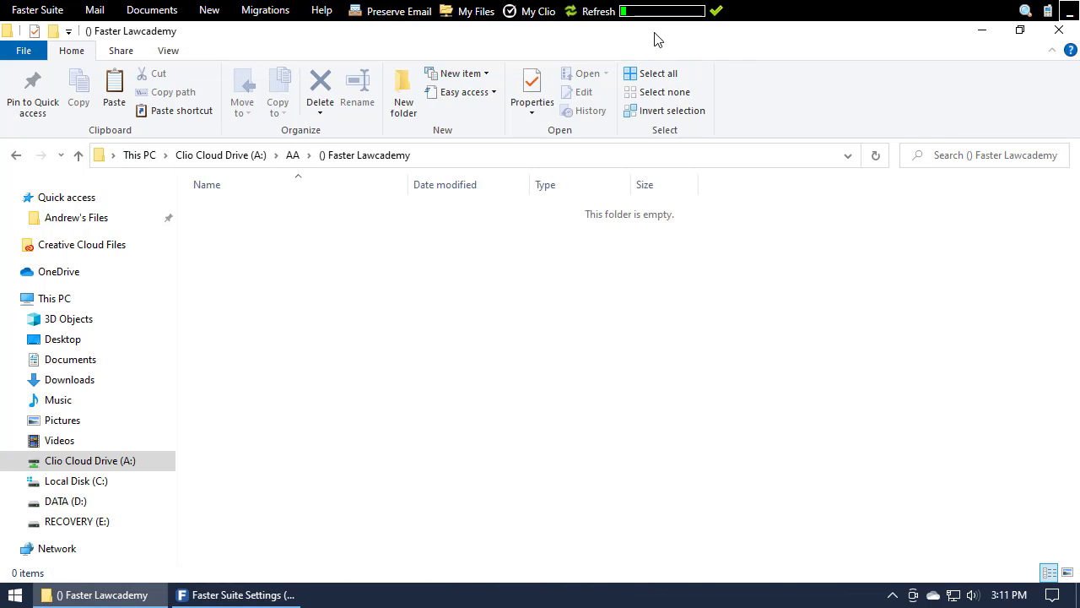
pyautogui.click(243, 157)
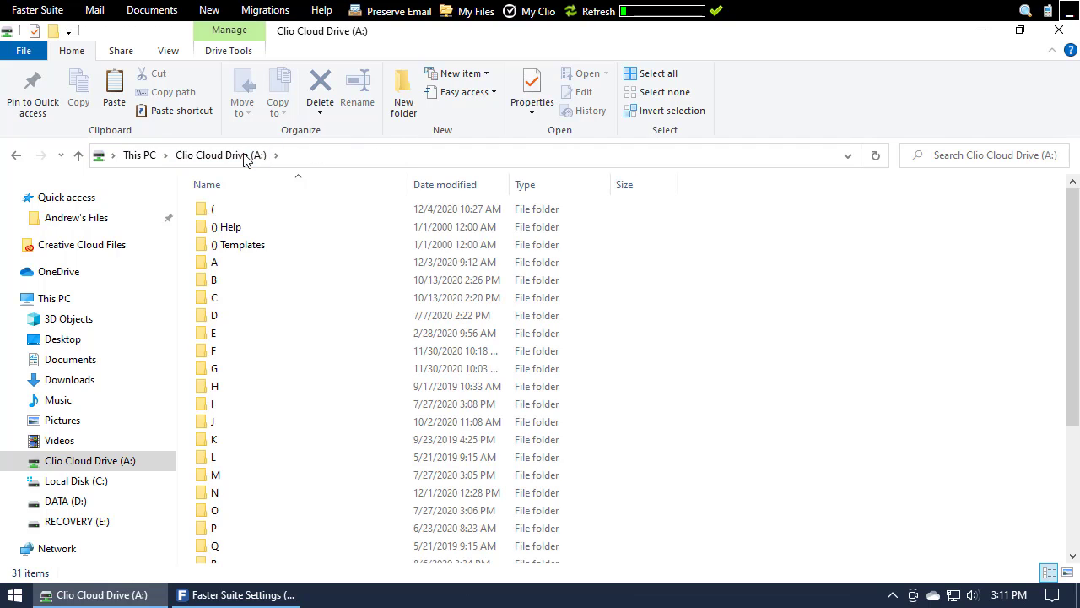
pyautogui.doubleClick(244, 261)
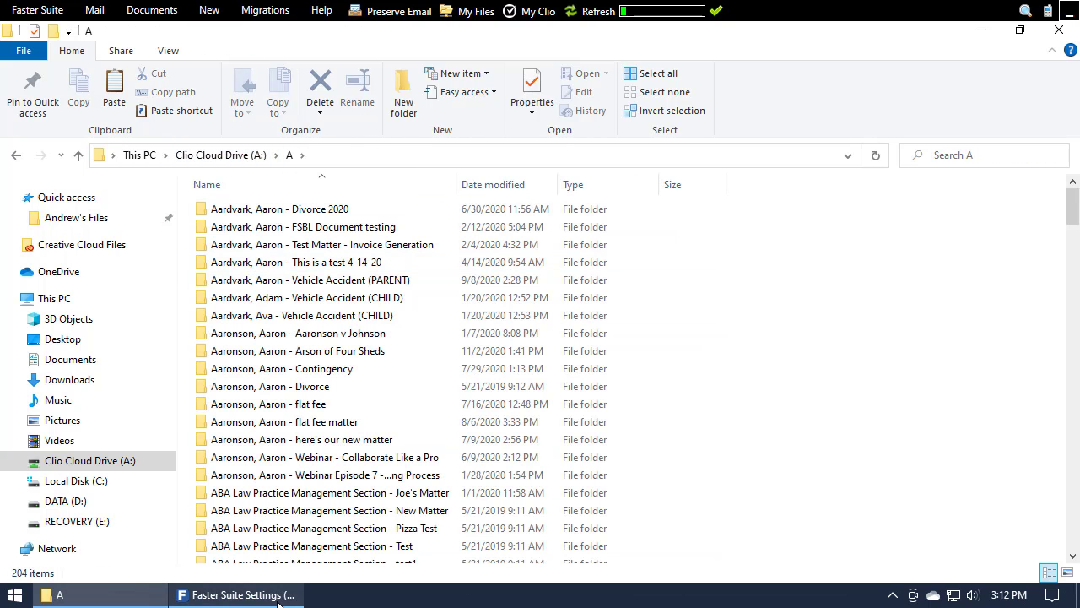
# Check the long folder name and contact display settings against the A folder listing, and save and close Faster Suite Settings
pyautogui.click(240, 595)
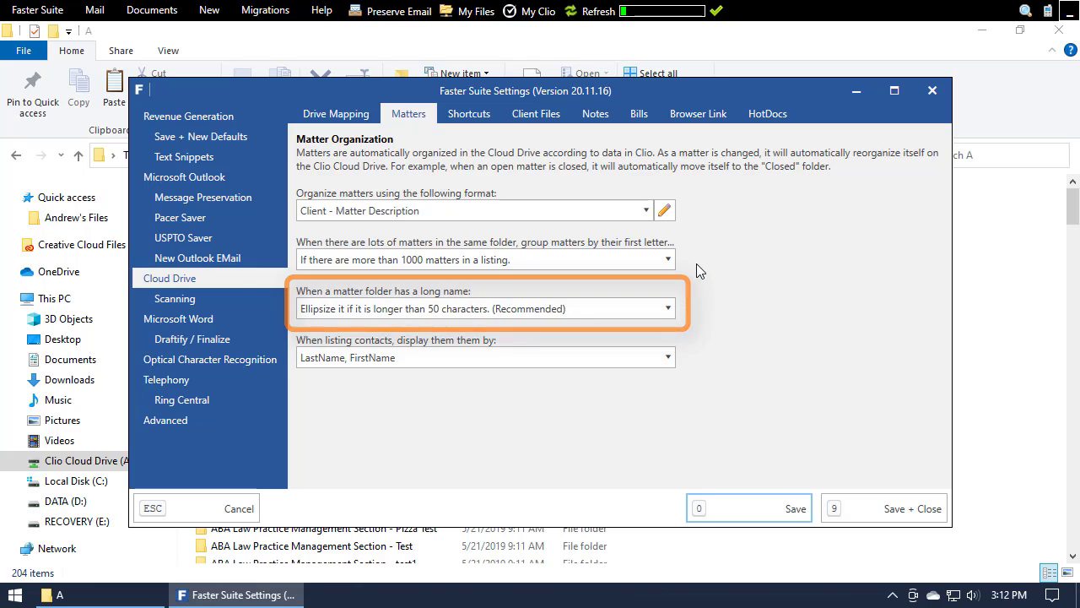
pyautogui.click(667, 40)
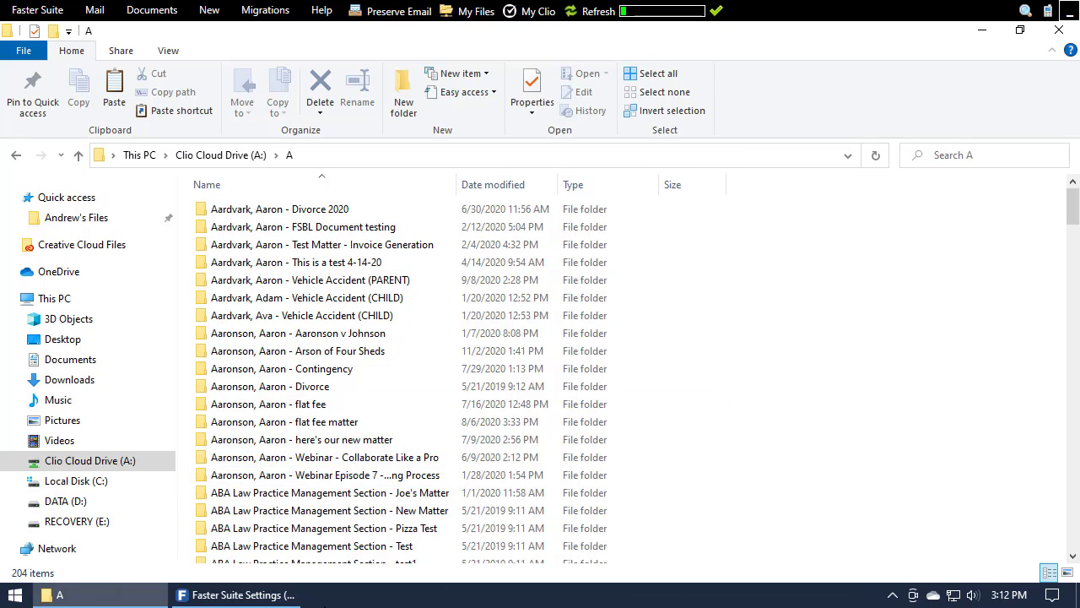
pyautogui.click(237, 594)
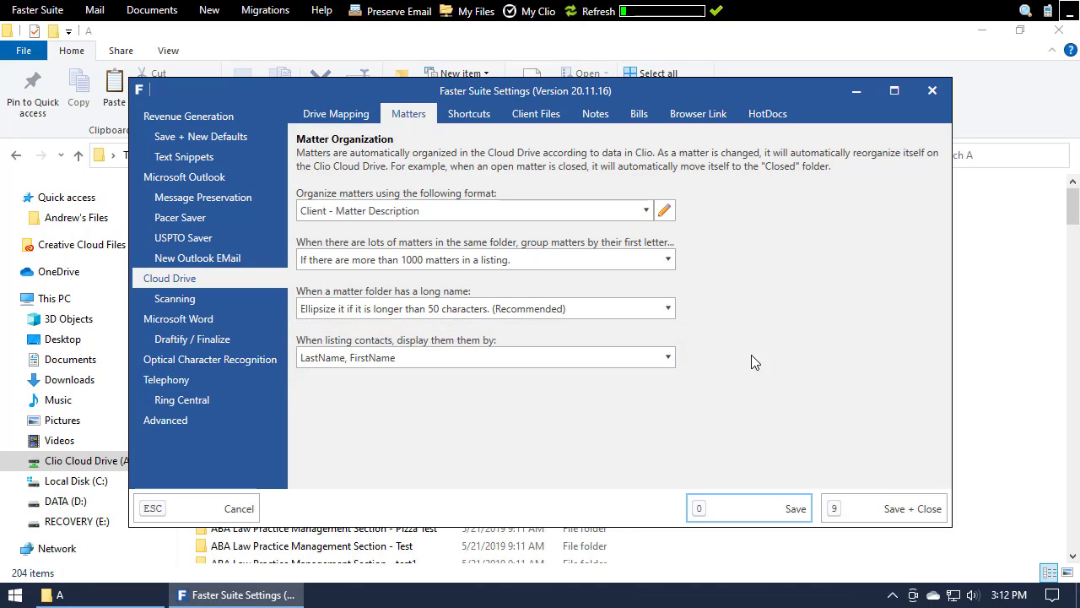
pyautogui.click(867, 506)
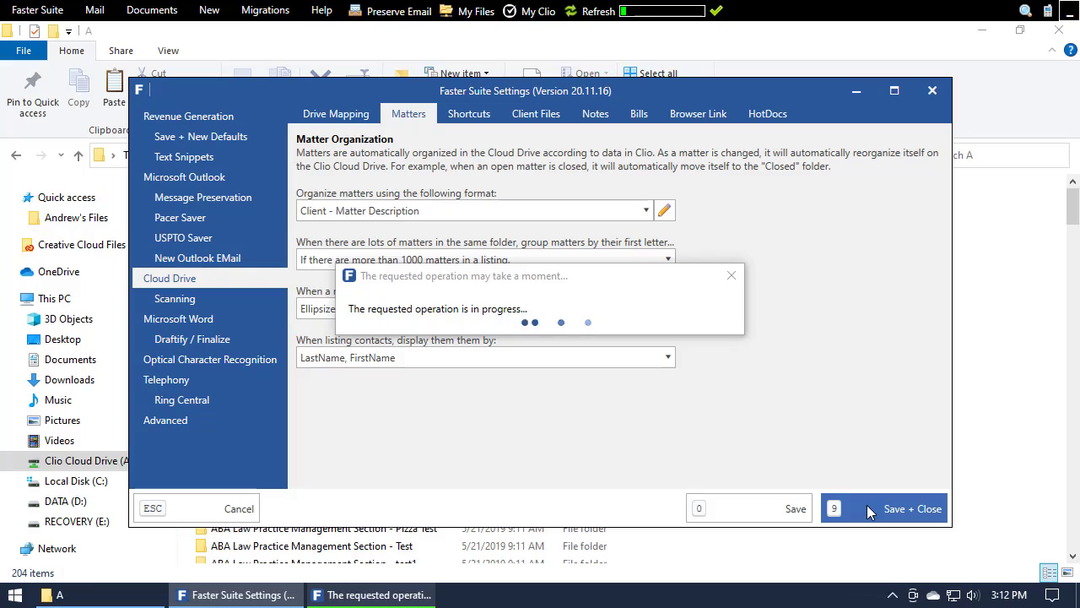